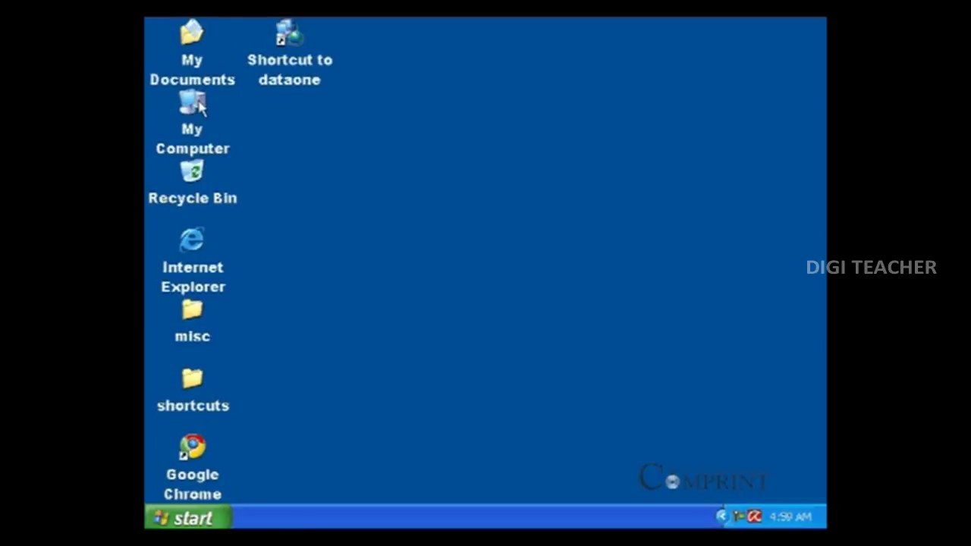
# - Browse from My Computer to the EasyPhotoPrint folder on Local Disk (F:)
pyautogui.doubleClick(195, 104)
pyautogui.doubleClick(529, 383)
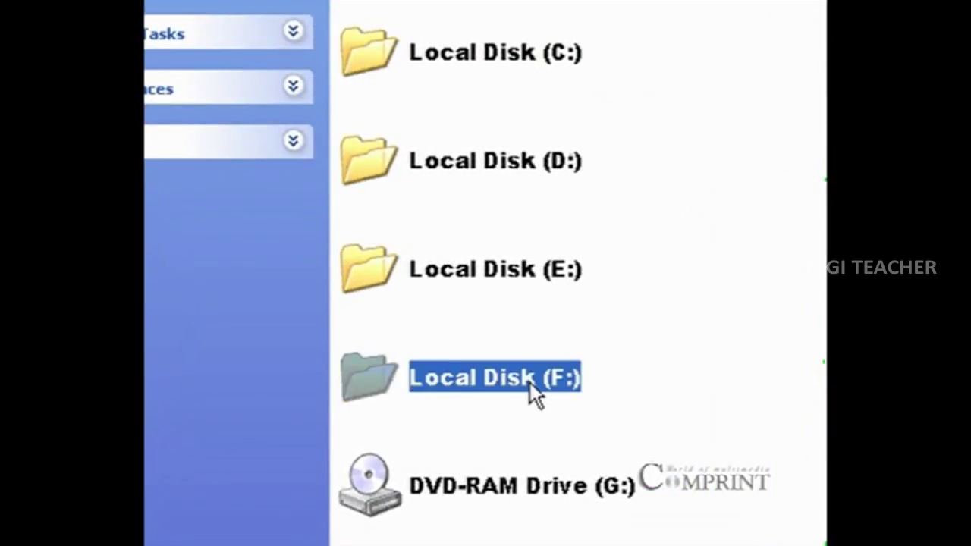
pyautogui.scroll(-2, 592, 406)
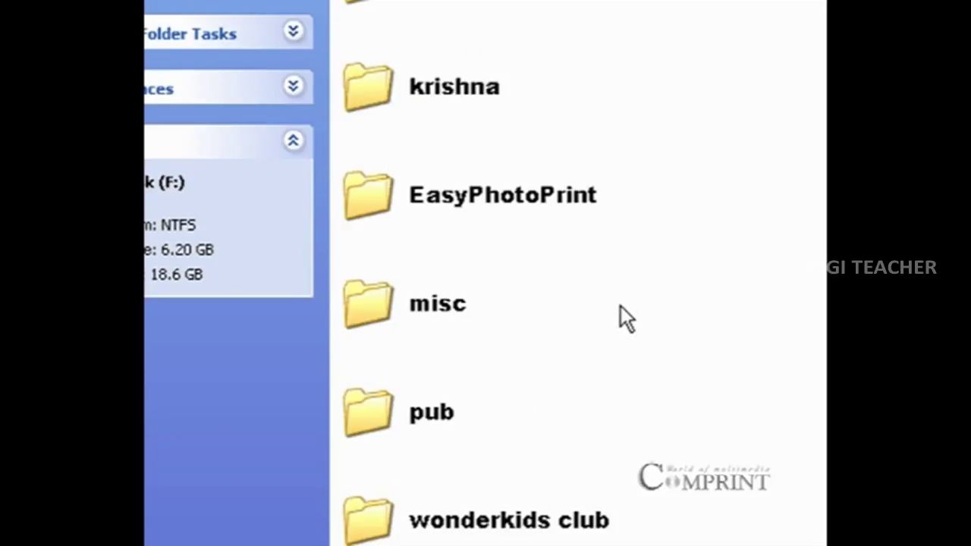
pyautogui.scroll(2, 621, 306)
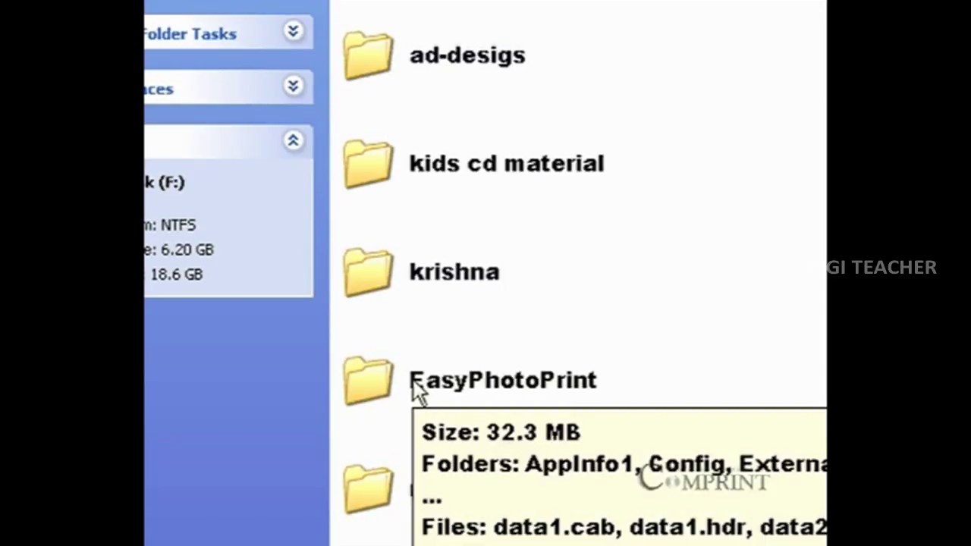
pyautogui.doubleClick(380, 387)
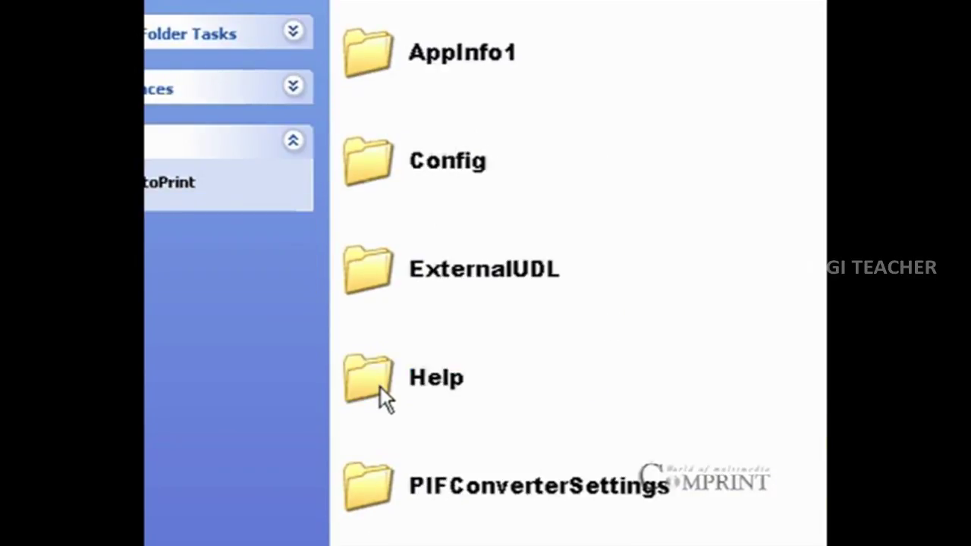
pyautogui.scroll(-5, 700, 245)
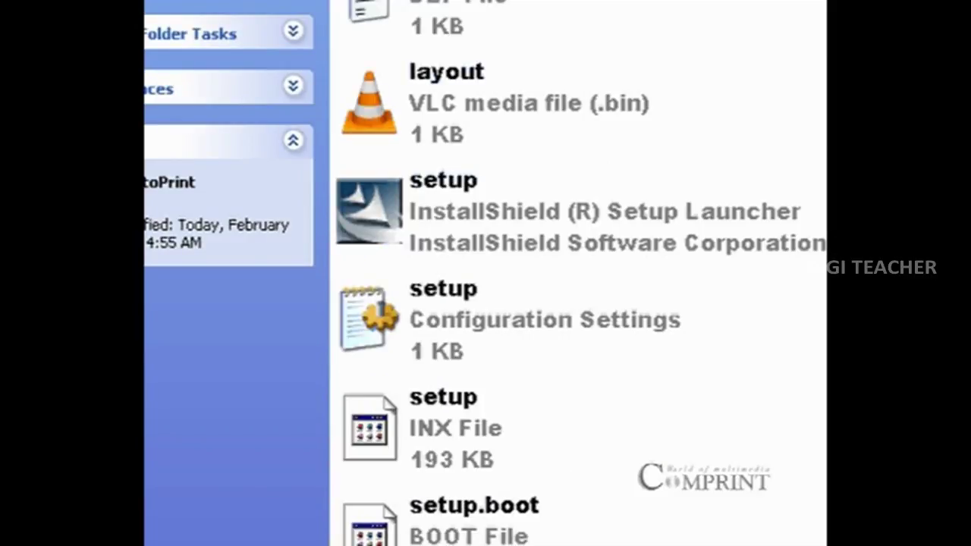
# - Run setup.exe, accept the license, keep 'Add to shortcut menu', and install EPSON Easy Photo Print
pyautogui.doubleClick(387, 188)
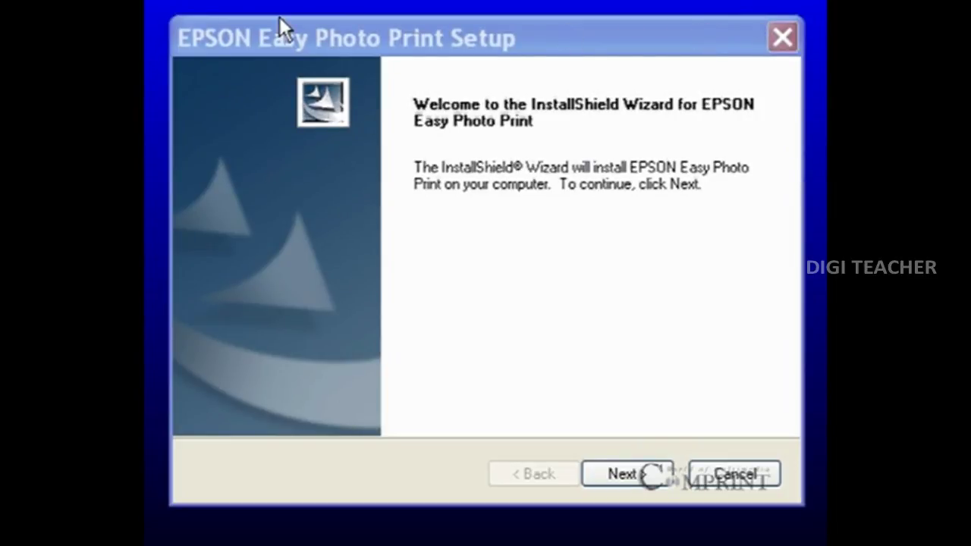
pyautogui.click(627, 472)
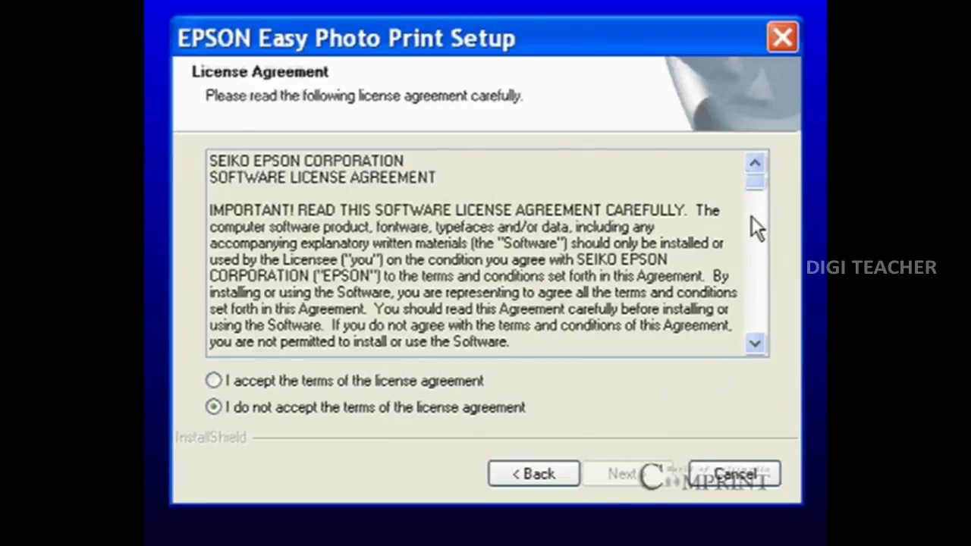
pyautogui.moveTo(747, 183); pyautogui.dragTo(773, 332)
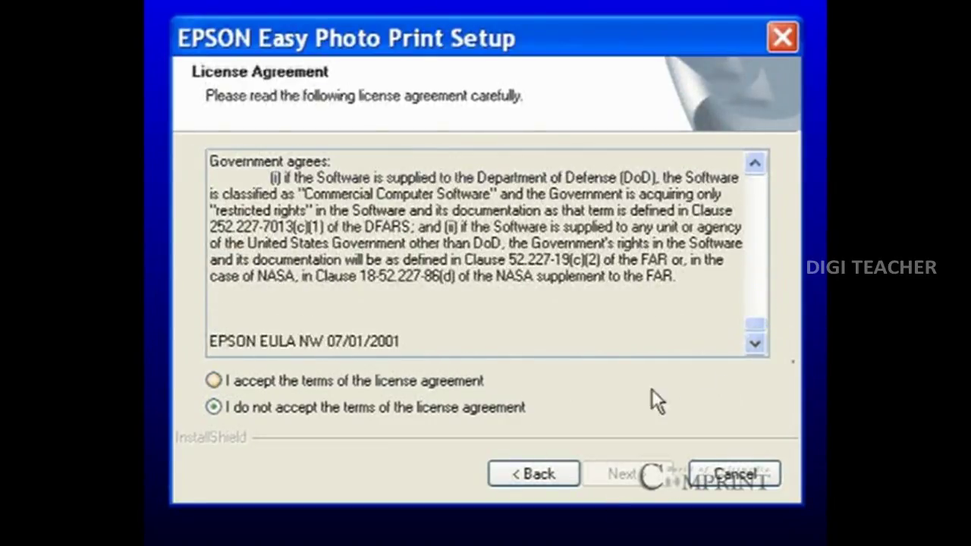
pyautogui.click(215, 381)
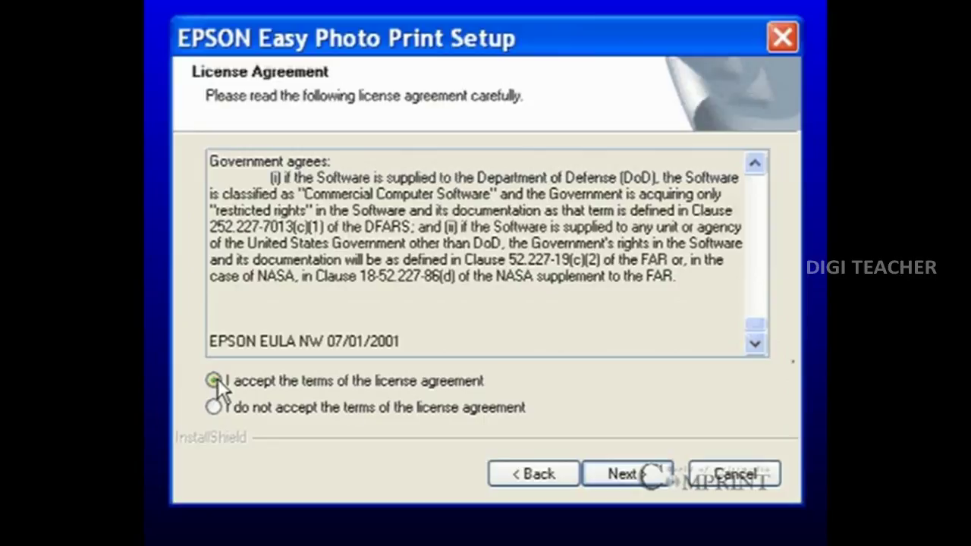
pyautogui.click(612, 468)
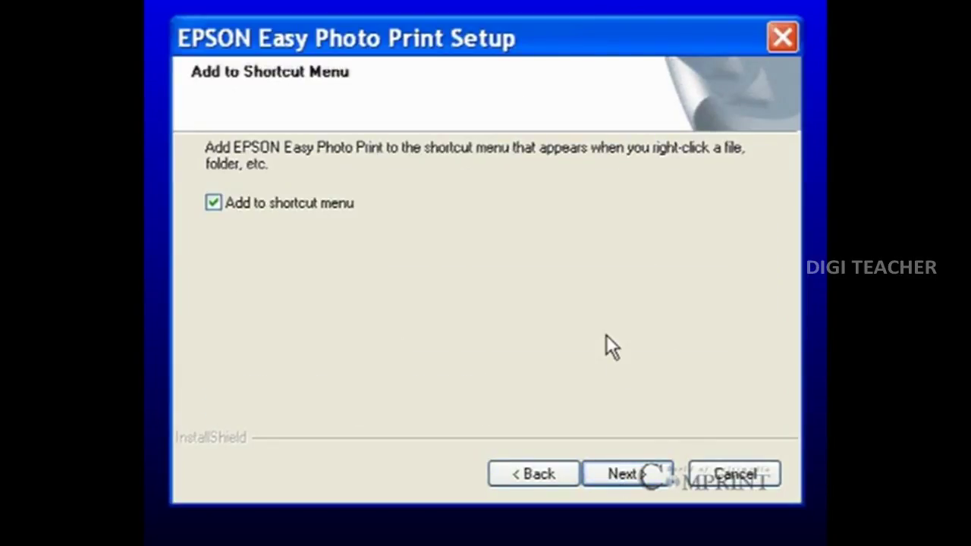
pyautogui.press('Return')
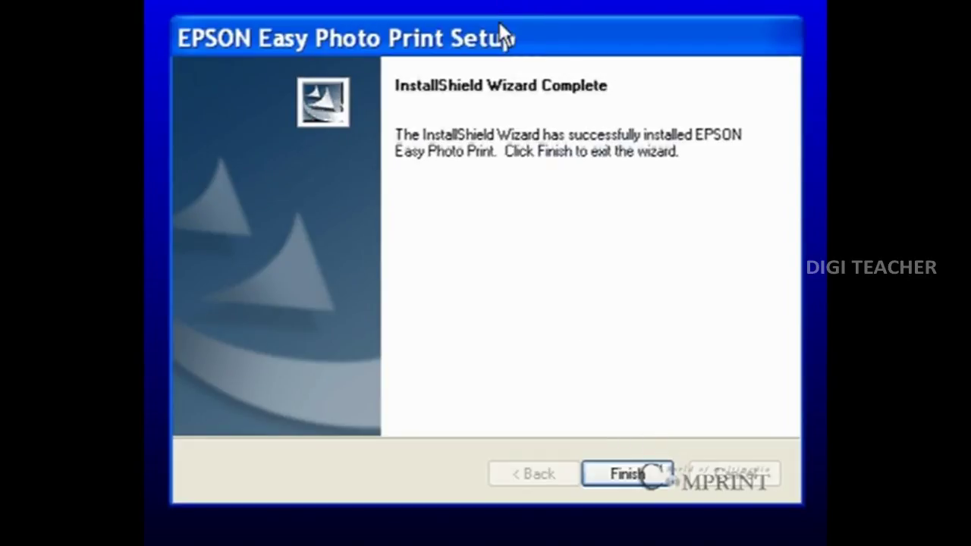
pyautogui.moveTo(502, 31); pyautogui.dragTo(480, 13)
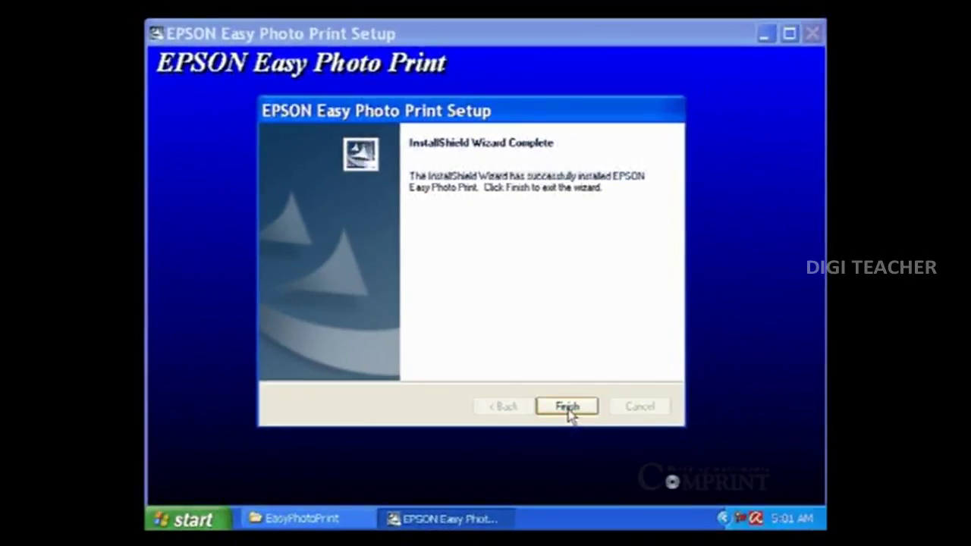
# - Finish the wizard, close the EasyPhotoPrint window, and launch EPSON Easy Photo Print from Start
pyautogui.click(571, 405)
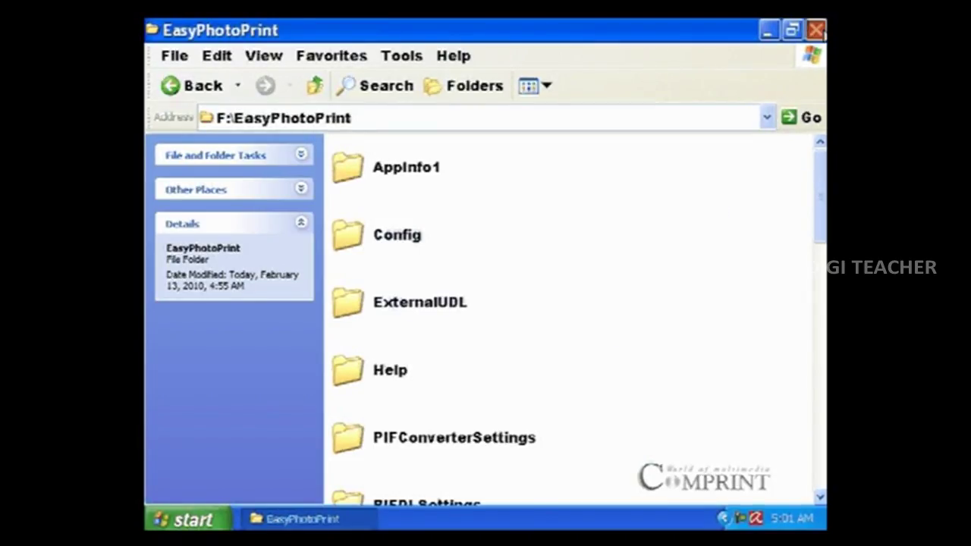
pyautogui.click(820, 31)
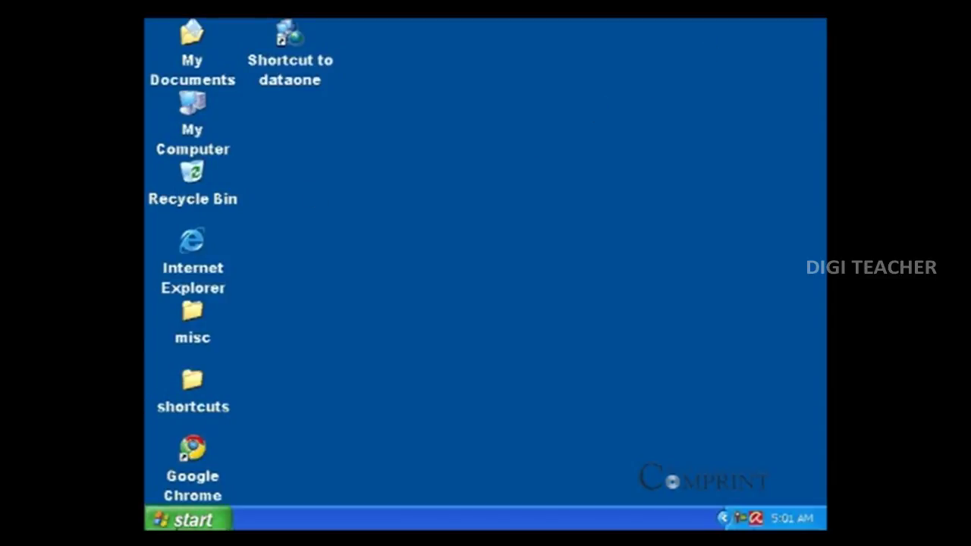
pyautogui.click(190, 520)
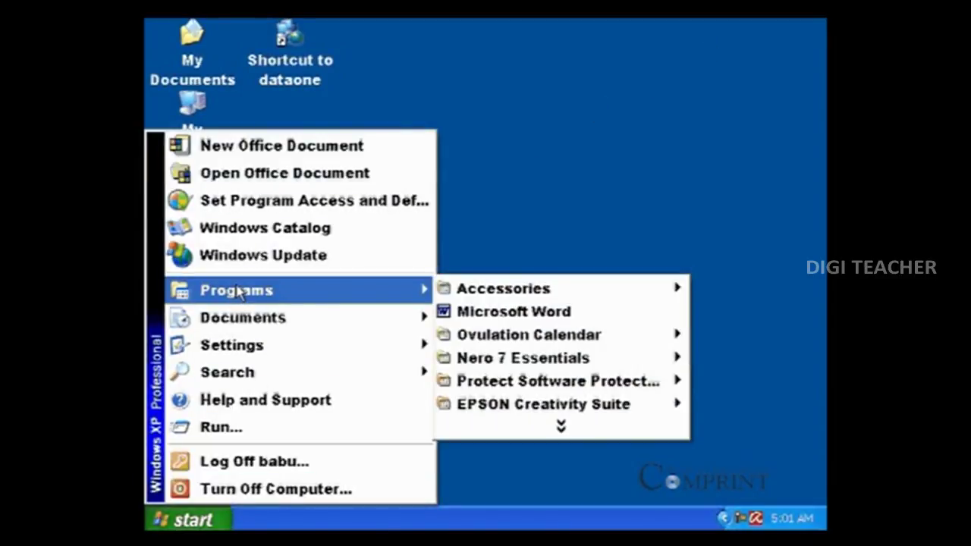
pyautogui.moveTo(236, 290)
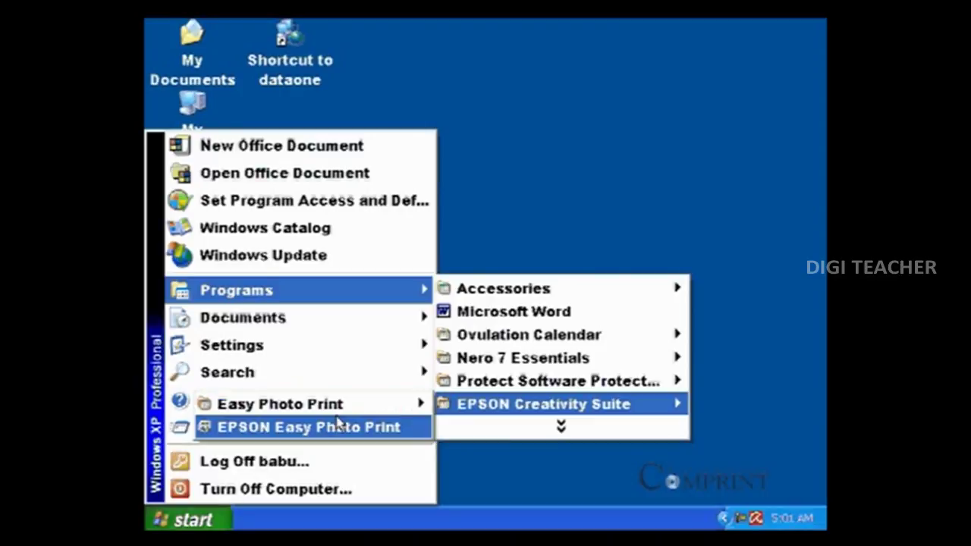
pyautogui.click(338, 425)
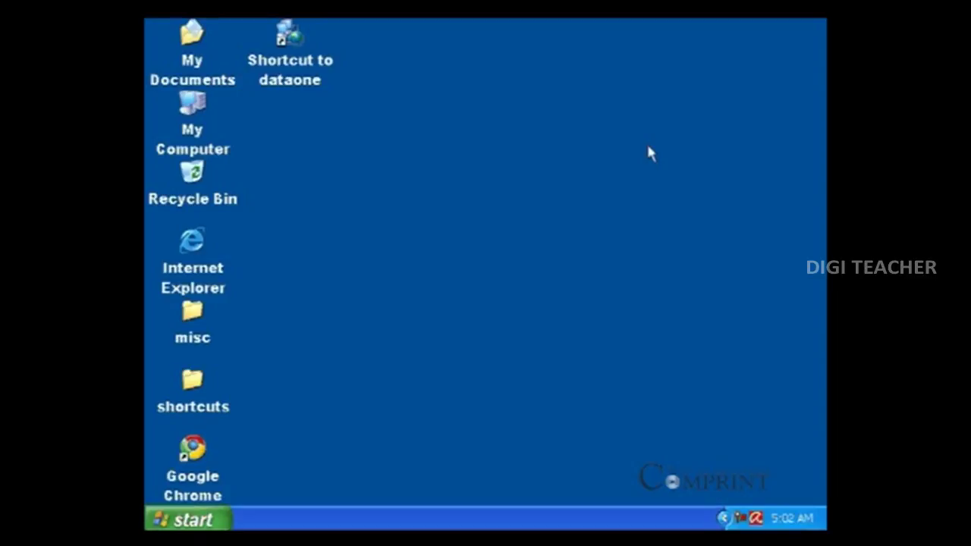
# - Open Add or Remove Programs from the Control Panel
pyautogui.click(190, 520)
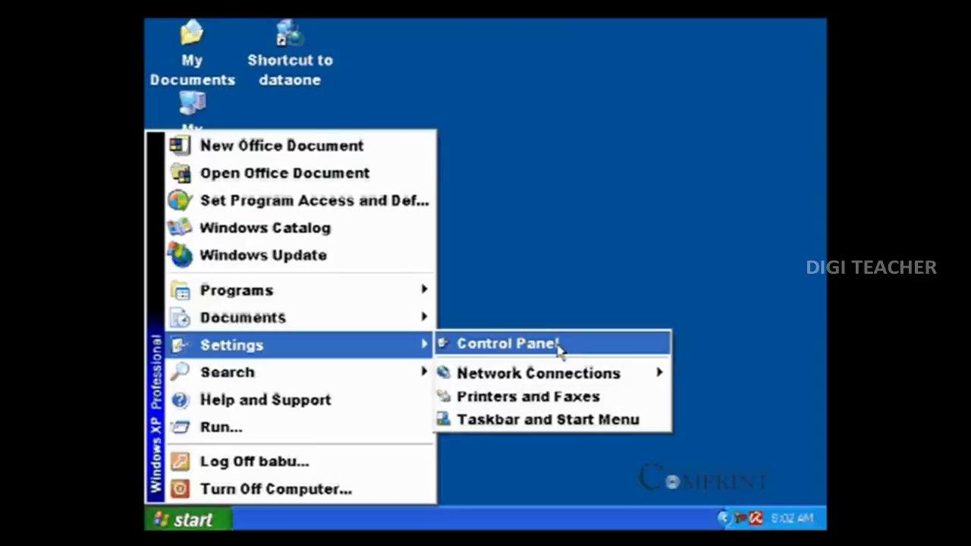
pyautogui.click(558, 345)
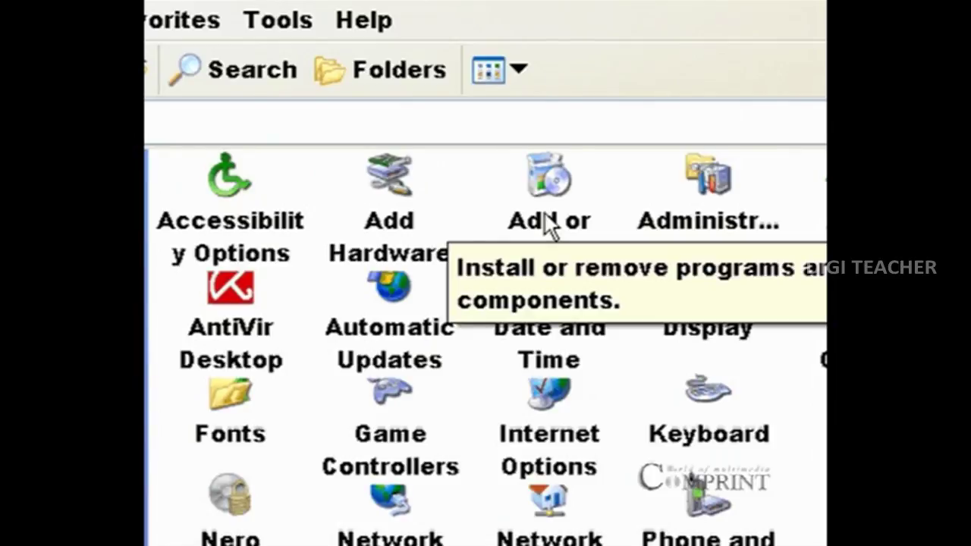
pyautogui.doubleClick(545, 213)
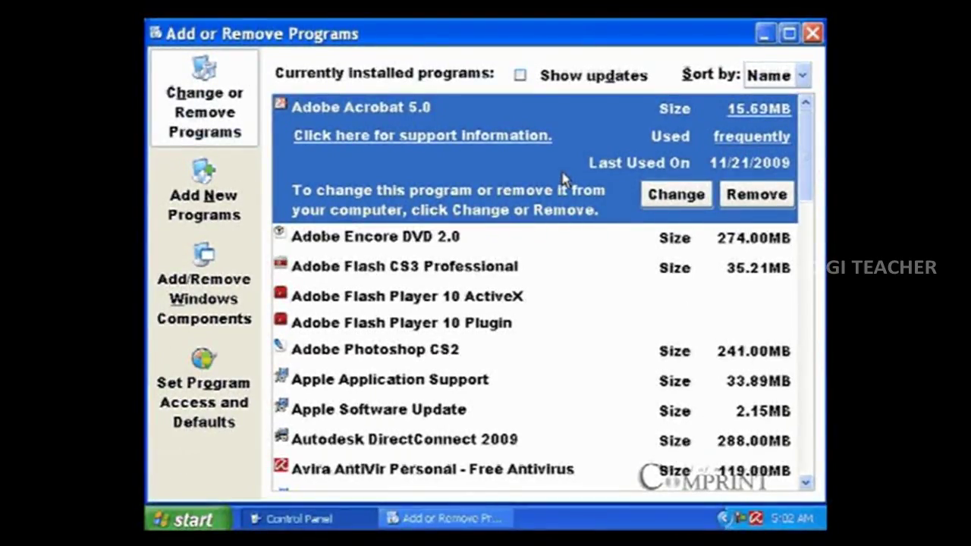
# - Find EPSON Easy Photo Print in the installed programs list and choose Remove
pyautogui.scroll(-2, 565, 179)
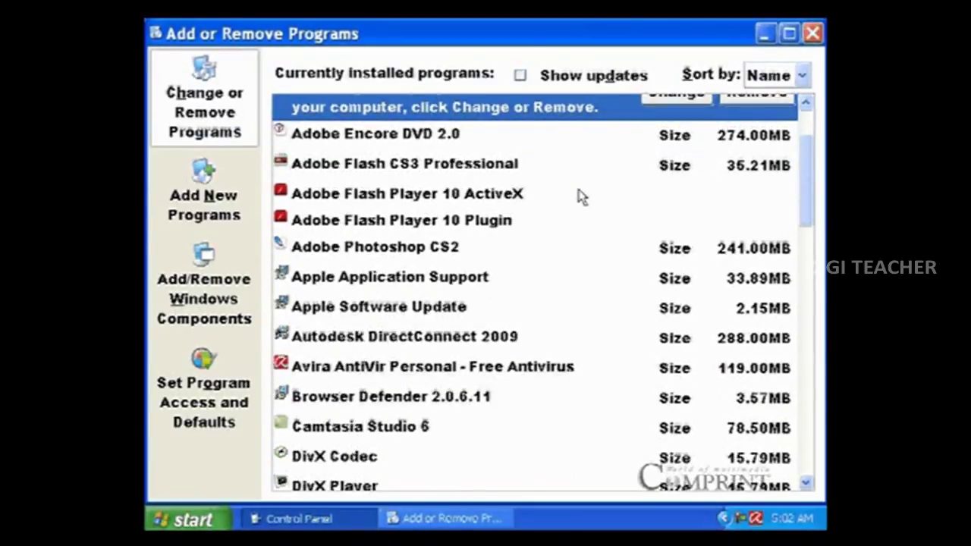
pyautogui.scroll(-3, 576, 190)
pyautogui.scroll(-8, 578, 196)
pyautogui.scroll(-2, 579, 196)
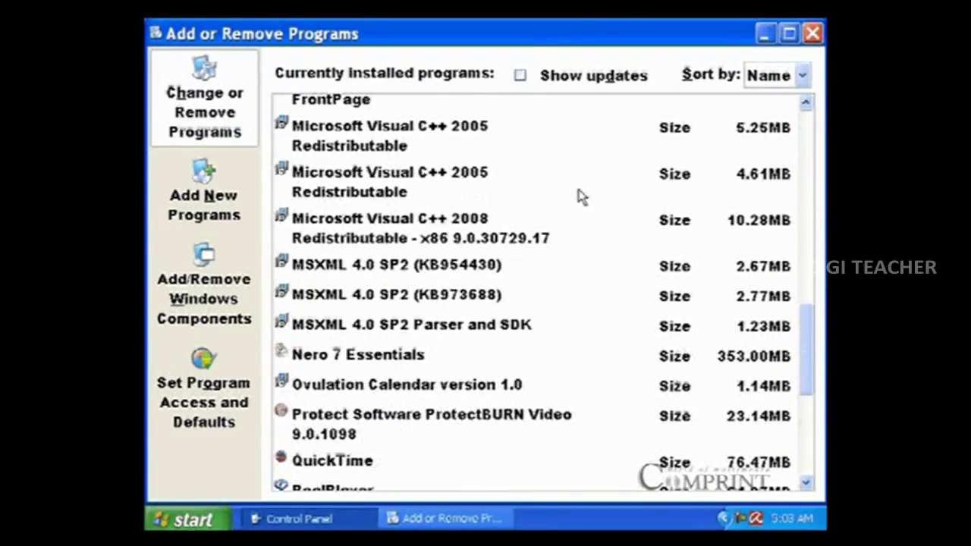
pyautogui.scroll(-1, 578, 196)
pyautogui.scroll(-2, 579, 196)
pyautogui.scroll(-2, 578, 196)
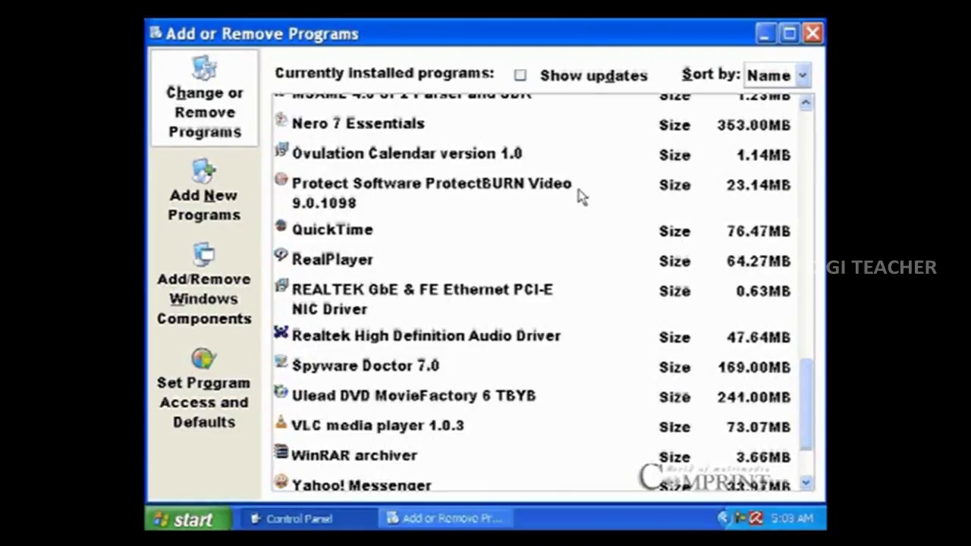
pyautogui.scroll(-3, 579, 196)
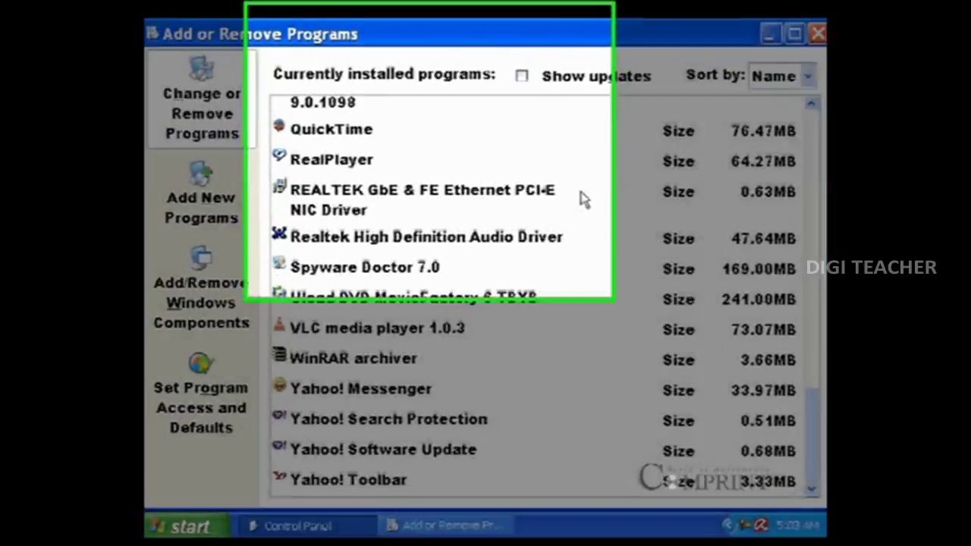
pyautogui.scroll(2, 578, 196)
pyautogui.scroll(2, 578, 196)
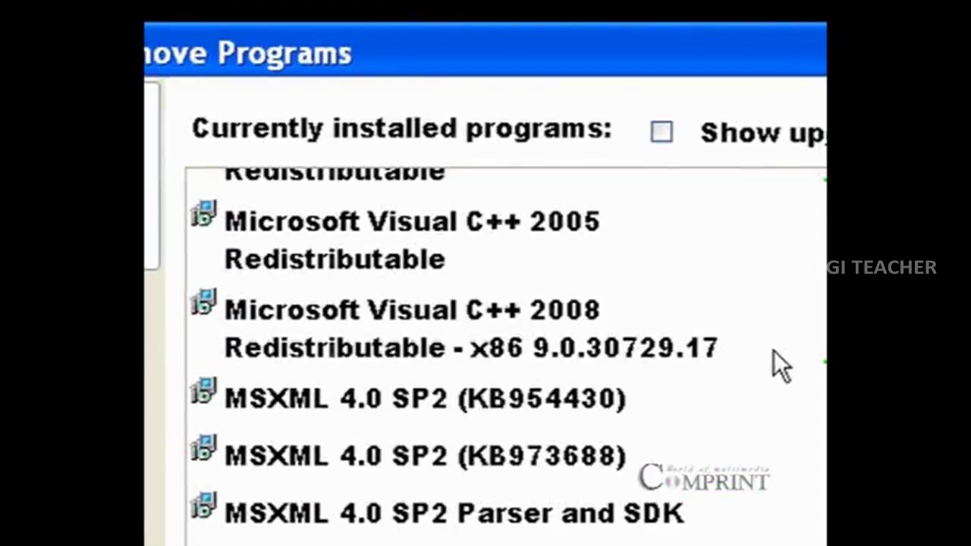
pyautogui.scroll(2, 578, 196)
pyautogui.scroll(2, 774, 350)
pyautogui.scroll(2, 774, 350)
pyautogui.scroll(1, 774, 350)
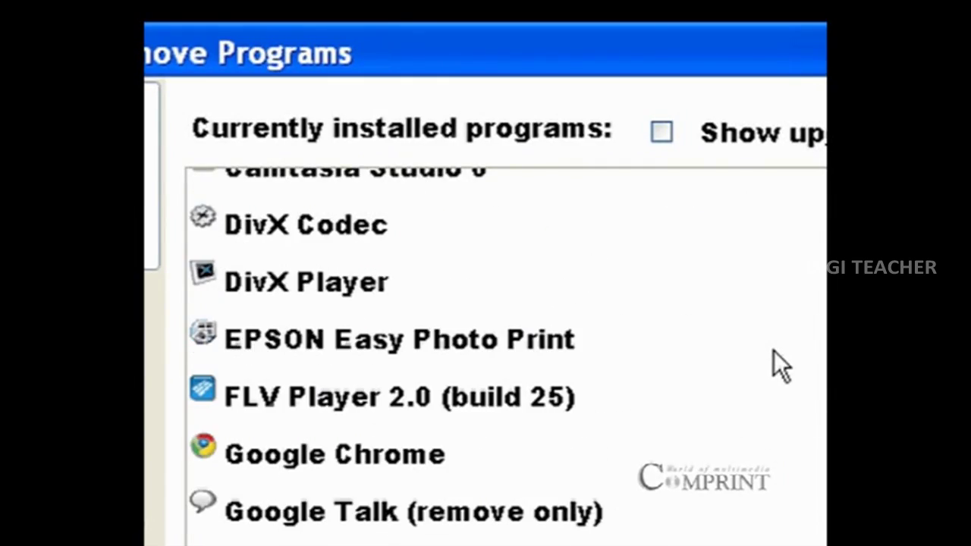
pyautogui.click(669, 339)
pyautogui.click(757, 267)
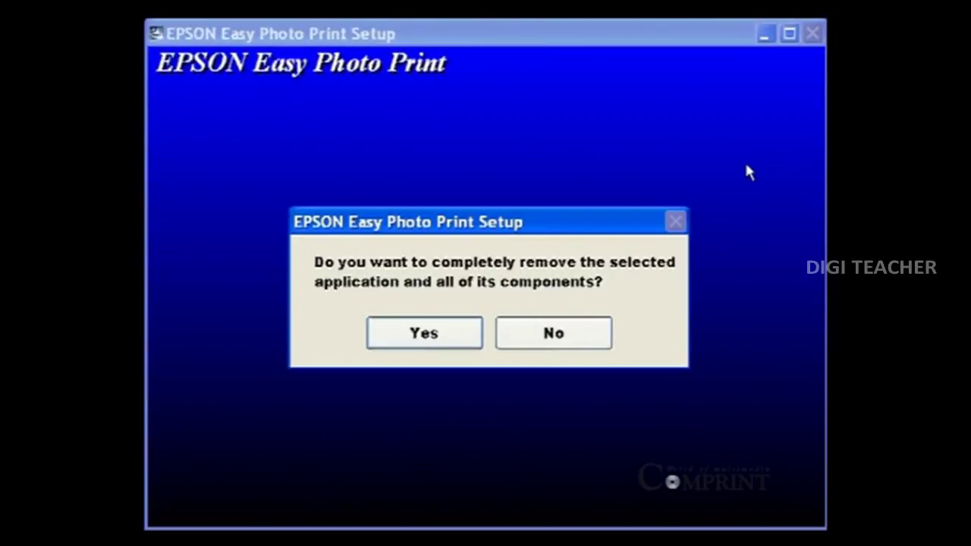
# - Confirm complete removal of EPSON Easy Photo Print and all its components
pyautogui.click(467, 328)
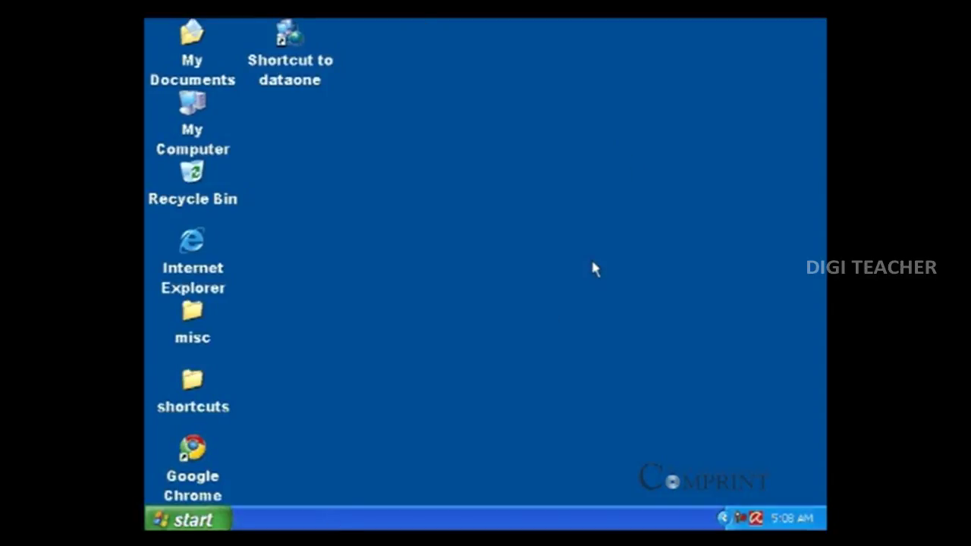
# - From Control Panel's Add or Remove Programs, start the Add New Programs CD or Floppy wizard
pyautogui.click(190, 519)
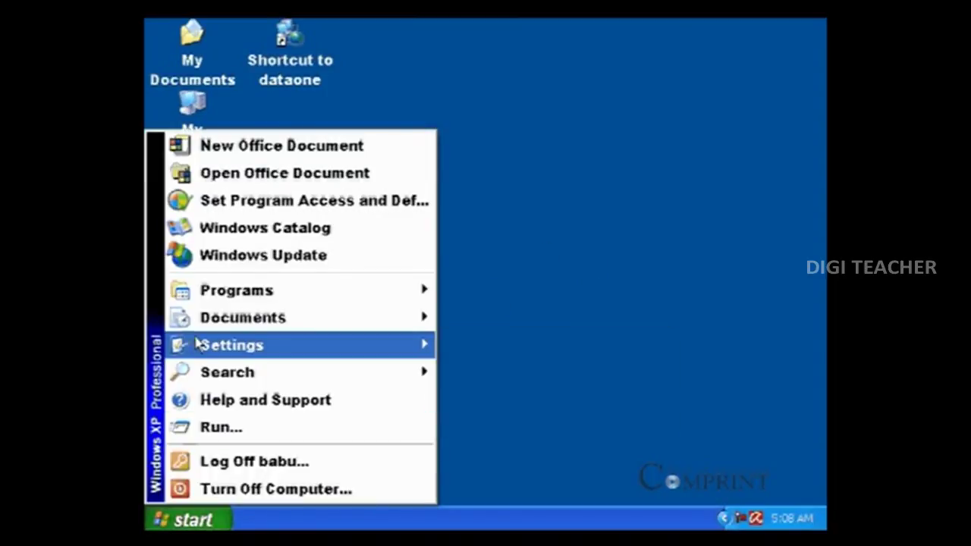
pyautogui.moveTo(231, 345)
pyautogui.click(577, 351)
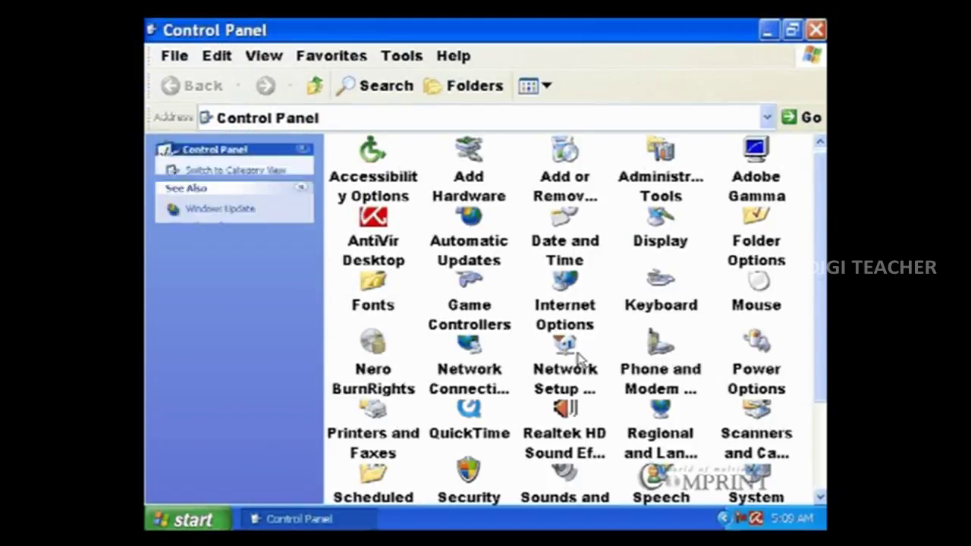
pyautogui.click(575, 181)
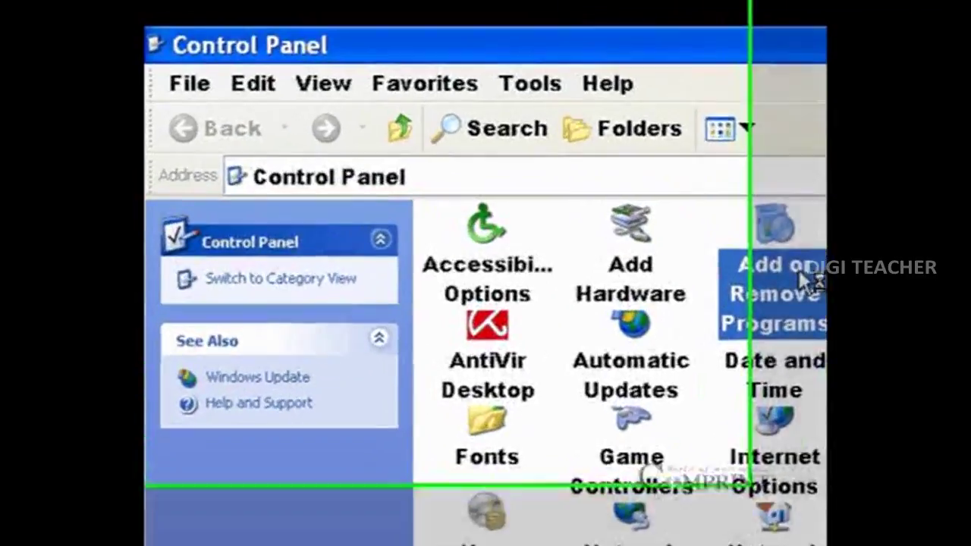
pyautogui.doubleClick(803, 279)
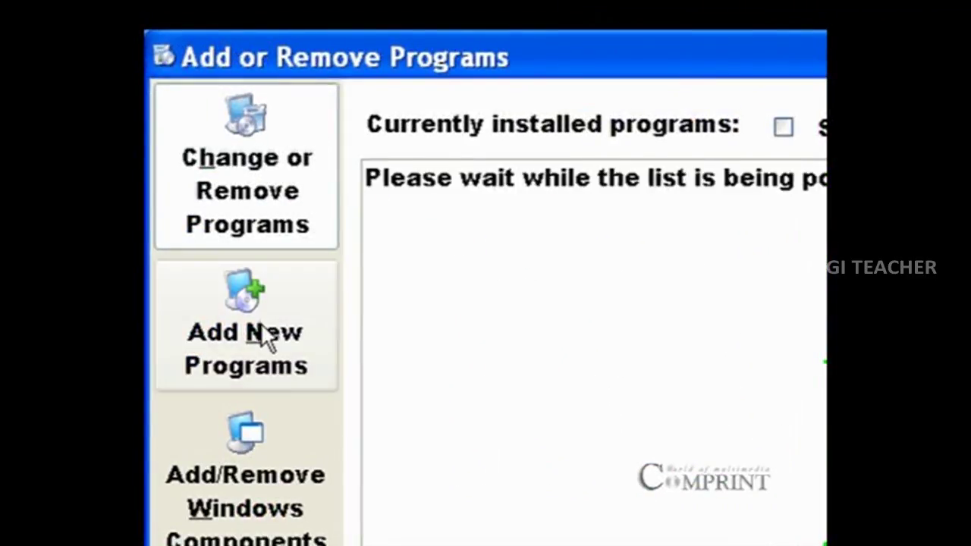
pyautogui.click(258, 343)
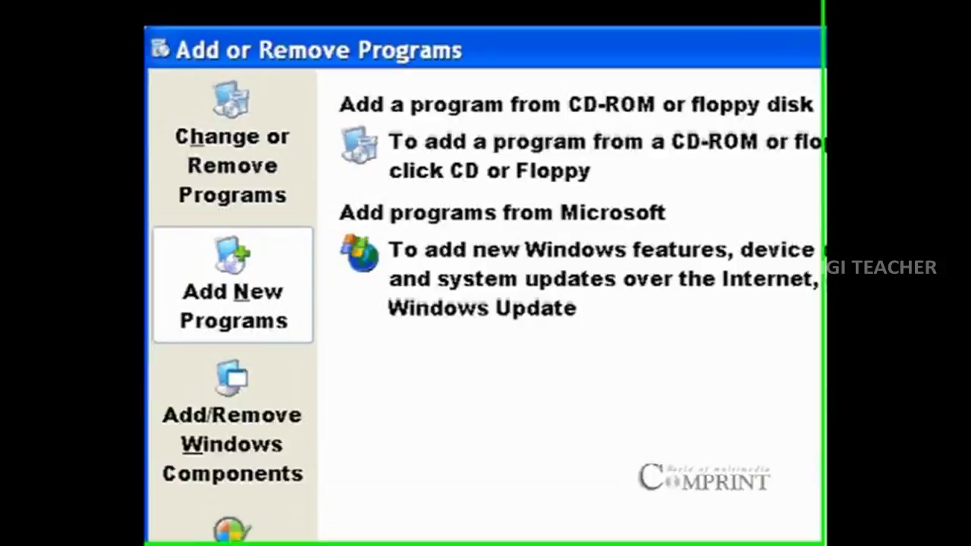
pyautogui.click(803, 115)
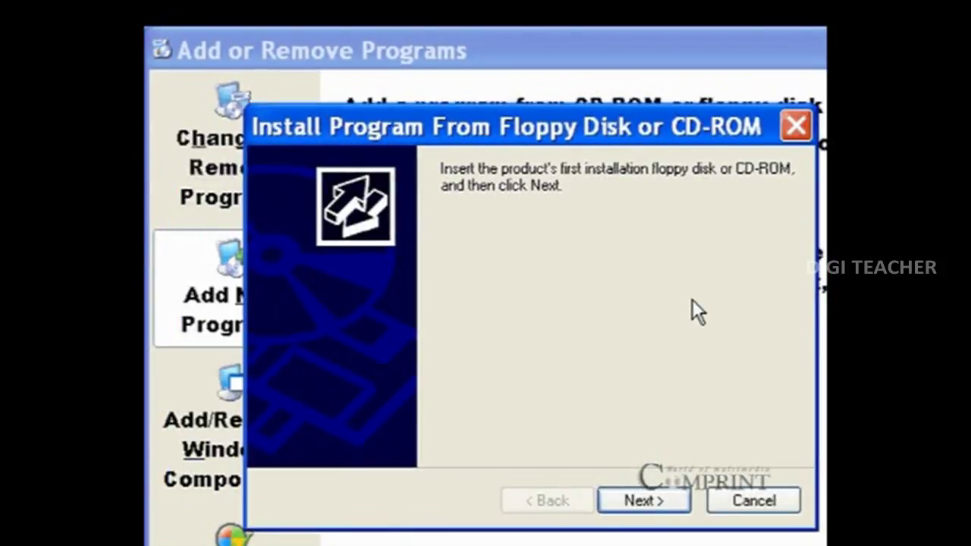
# - Browse to F:\EasyPhotoPrint\setup.exe as the installation program and finish the wizard to run it
pyautogui.click(633, 498)
pyautogui.click(634, 502)
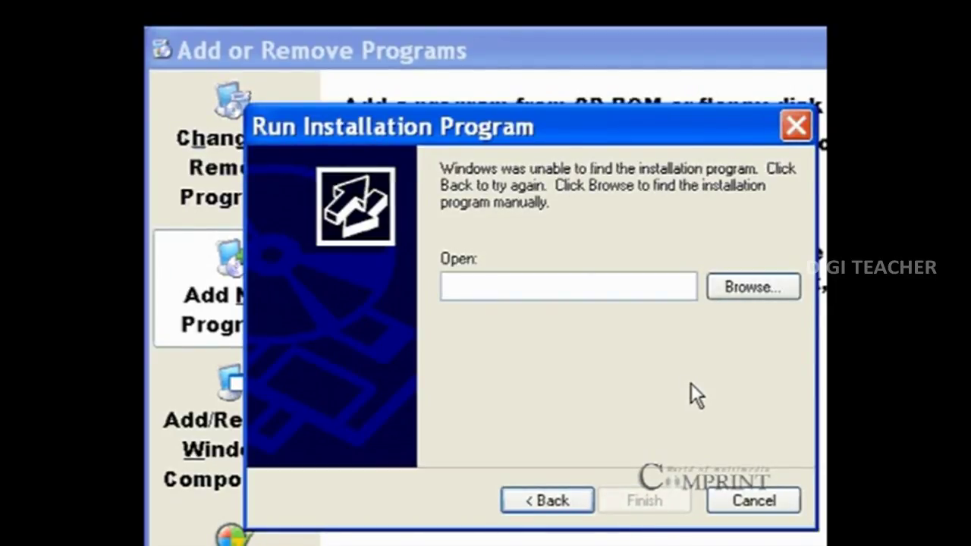
pyautogui.click(755, 297)
pyautogui.click(504, 214)
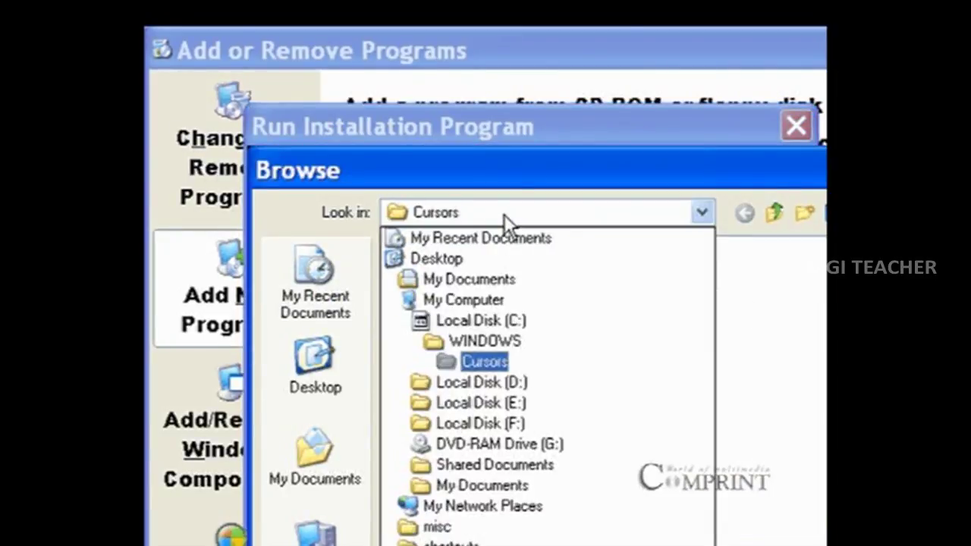
pyautogui.click(486, 424)
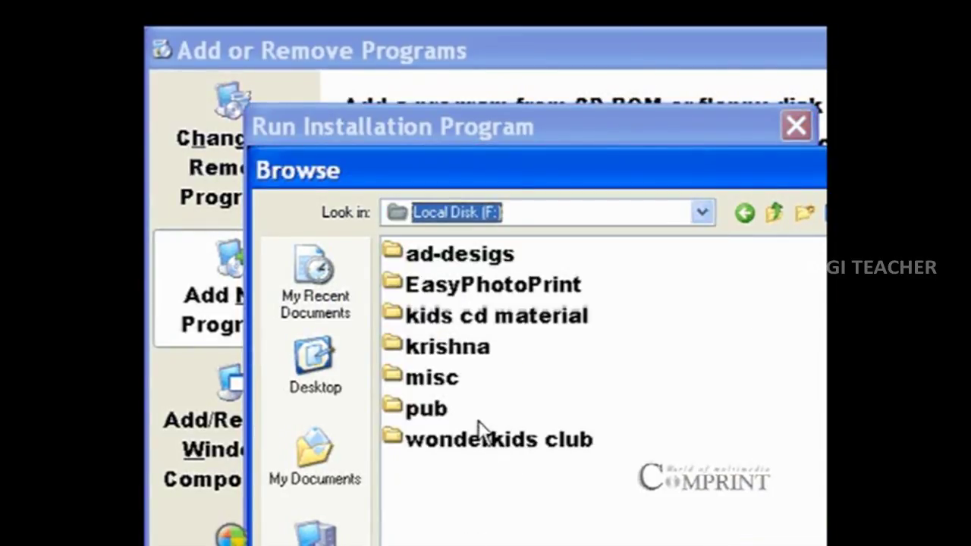
pyautogui.doubleClick(448, 285)
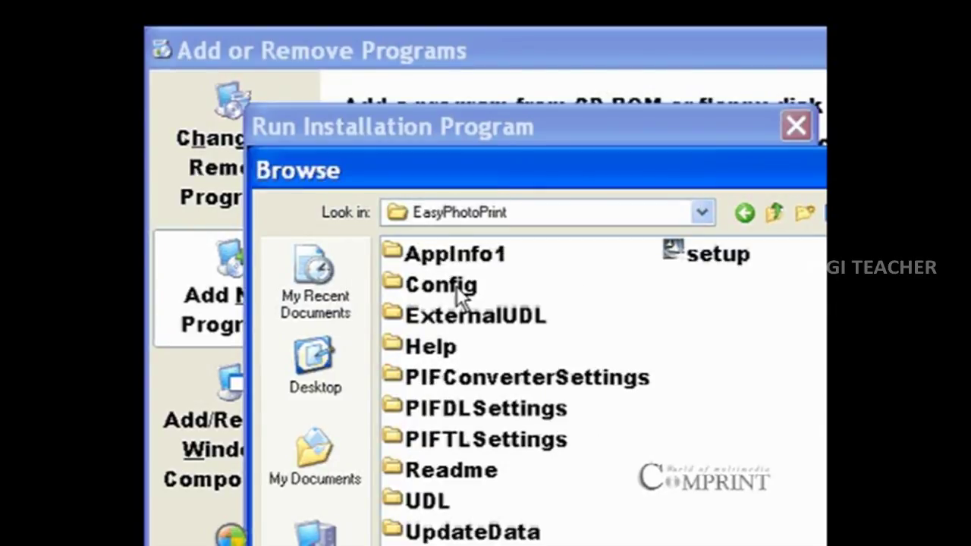
pyautogui.click(709, 256)
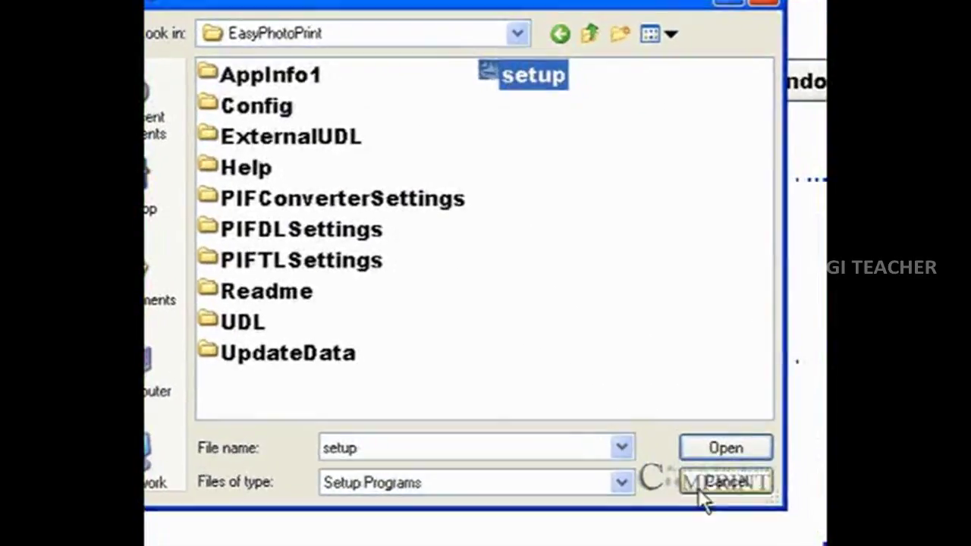
pyautogui.click(727, 448)
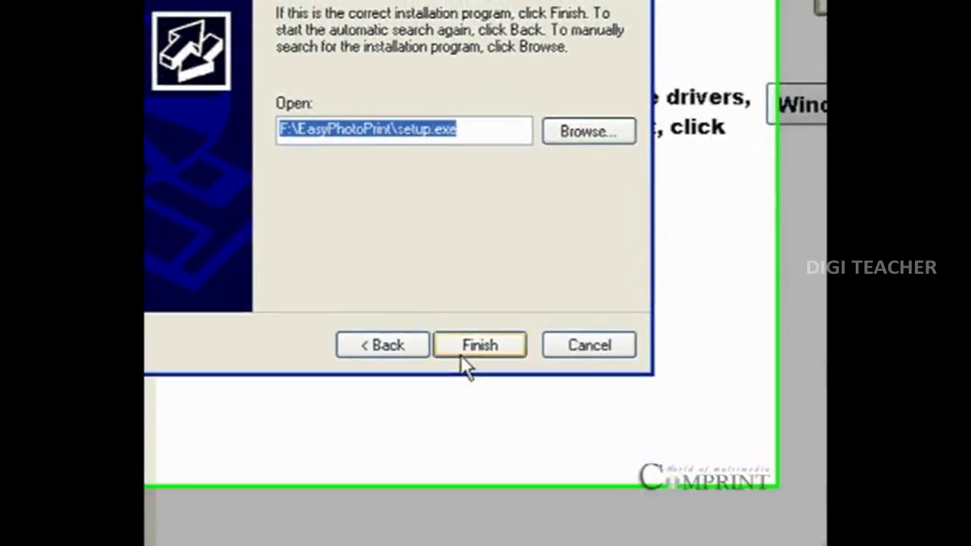
pyautogui.click(517, 413)
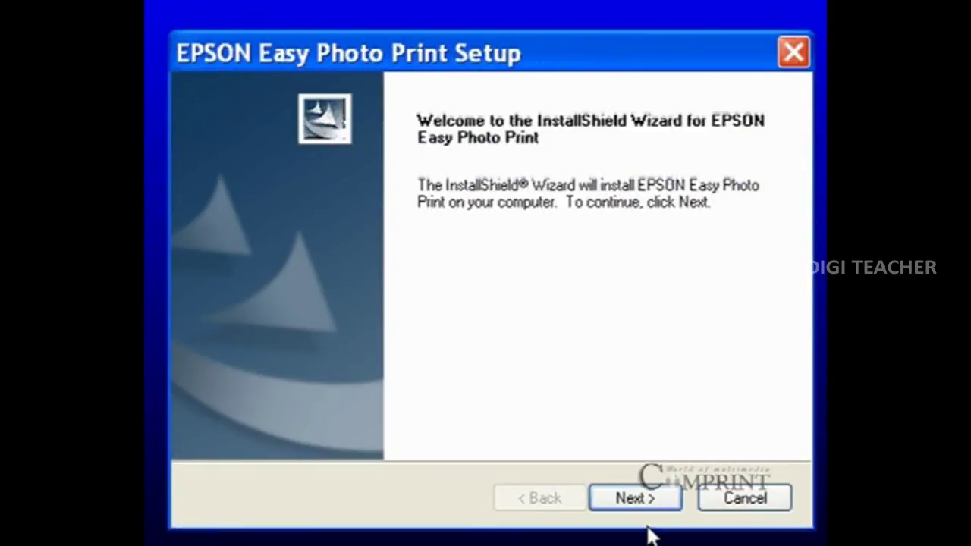
# - Get past the welcome page and accept the EPSON license agreement terms
pyautogui.click(629, 498)
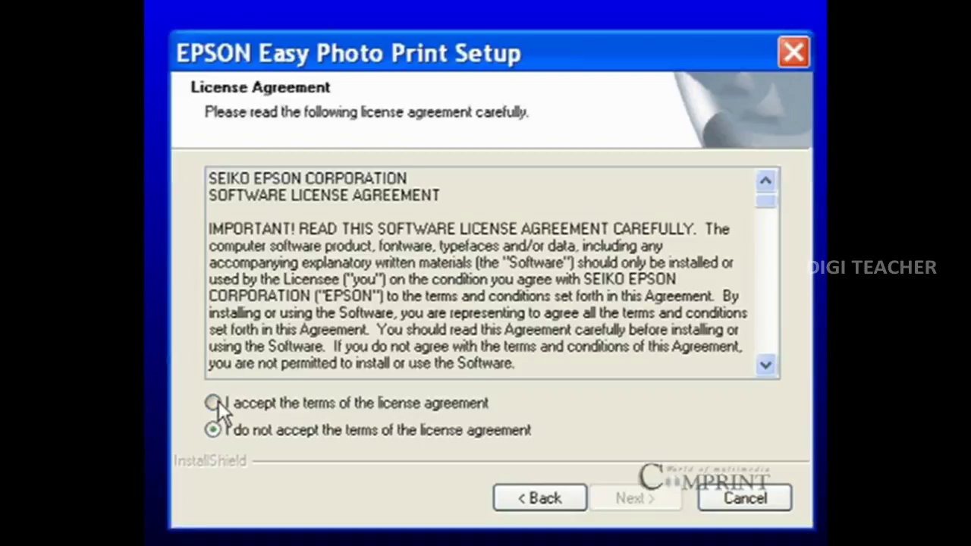
pyautogui.click(214, 403)
pyautogui.click(635, 504)
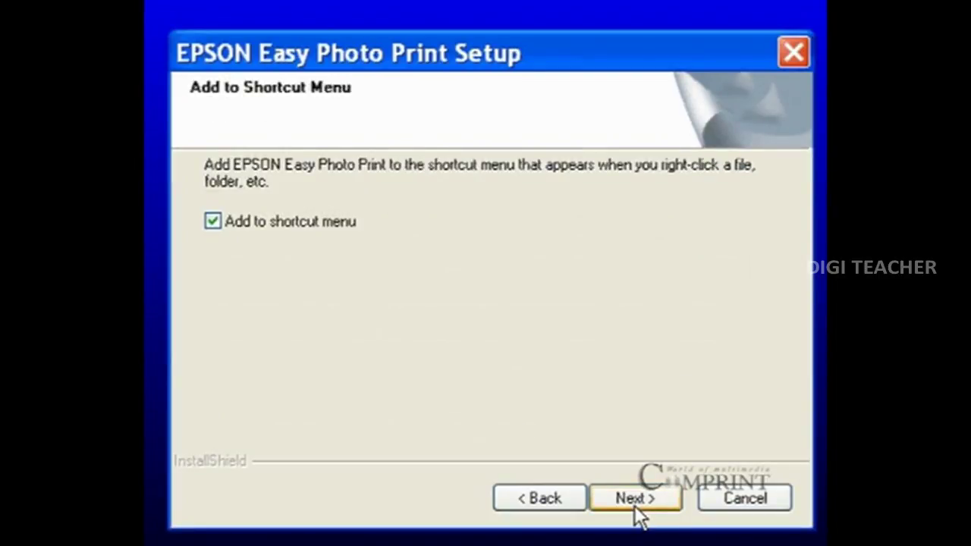